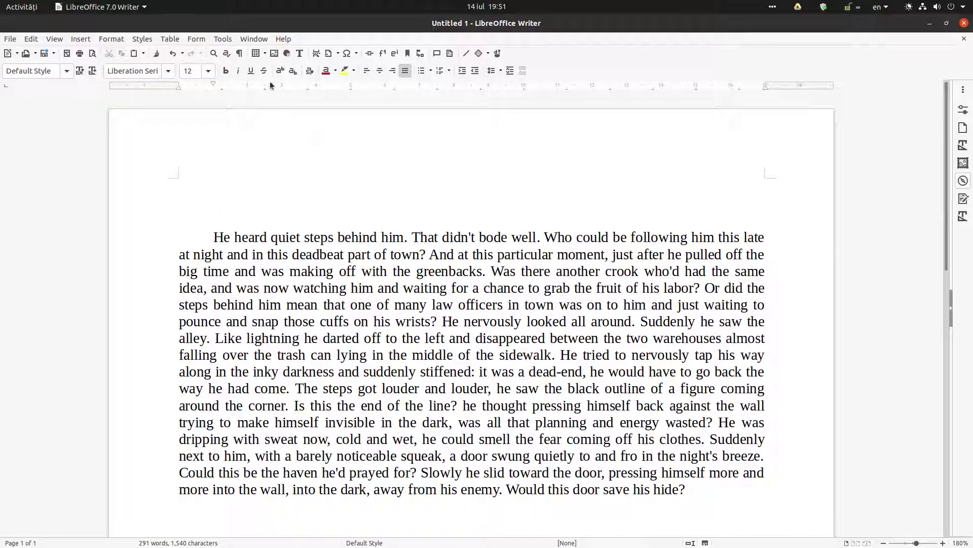
# Step: Insert a 3-column by 4-row table from the Insert Table grid above the story
pyautogui.click(257, 54)
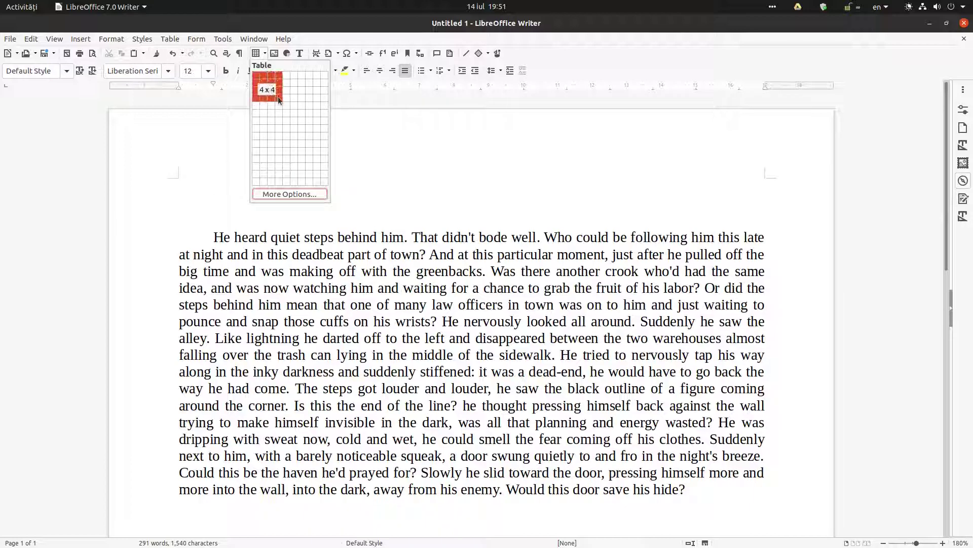
pyautogui.click(273, 95)
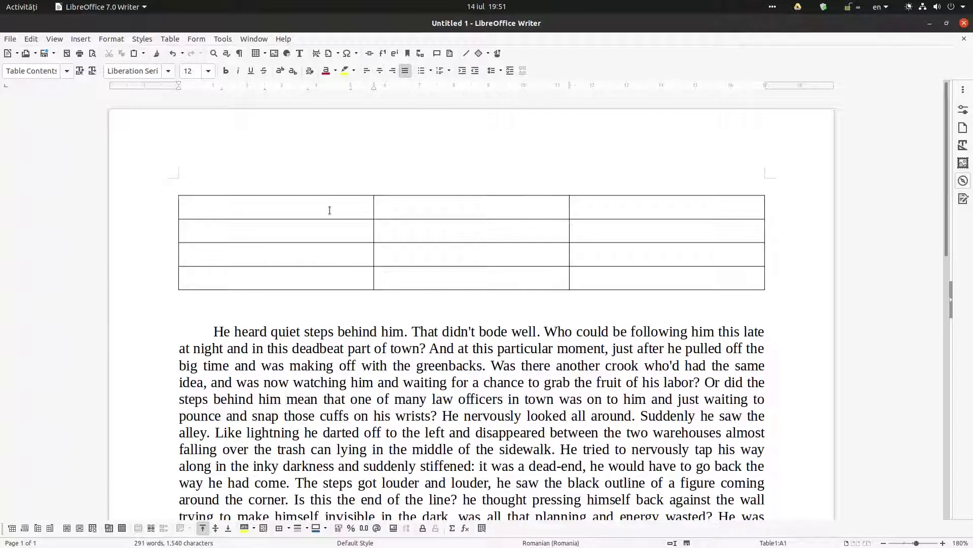
# Step: Give the page style a blue, 0,30 pt box border on all four edges
pyautogui.click(118, 39)
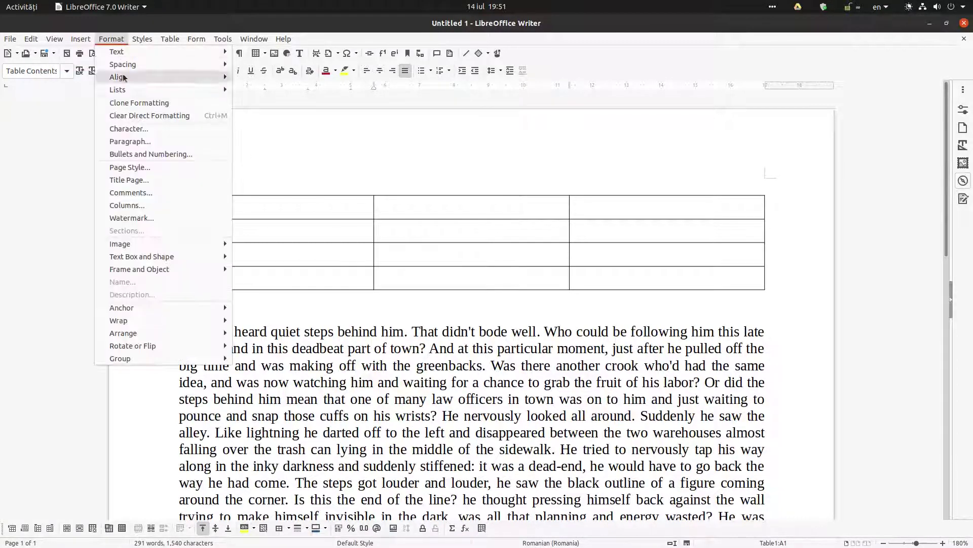
pyautogui.click(142, 169)
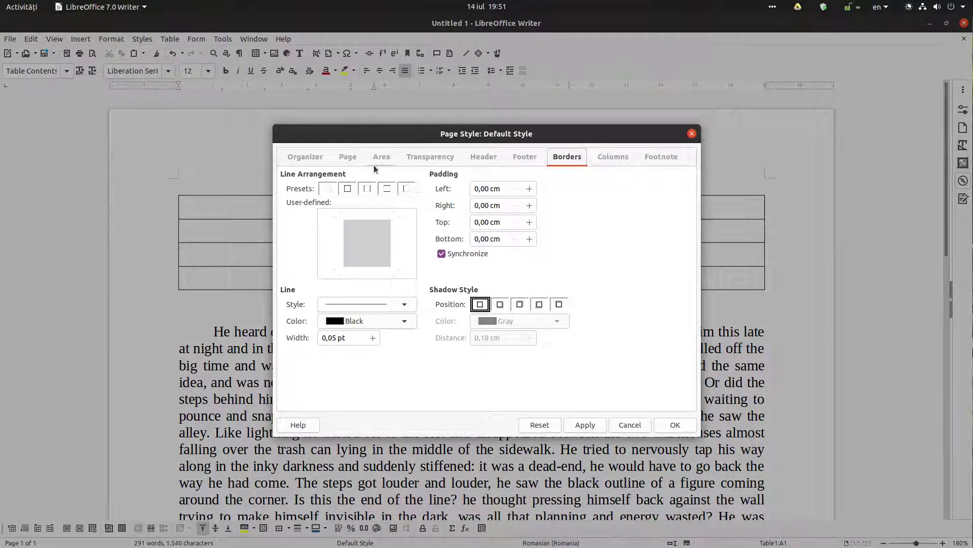
pyautogui.click(347, 157)
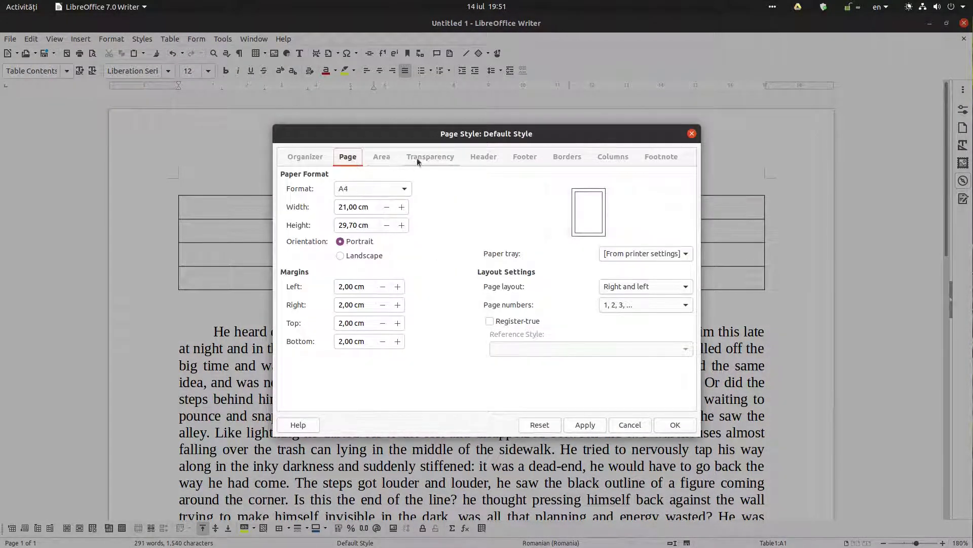
pyautogui.click(555, 159)
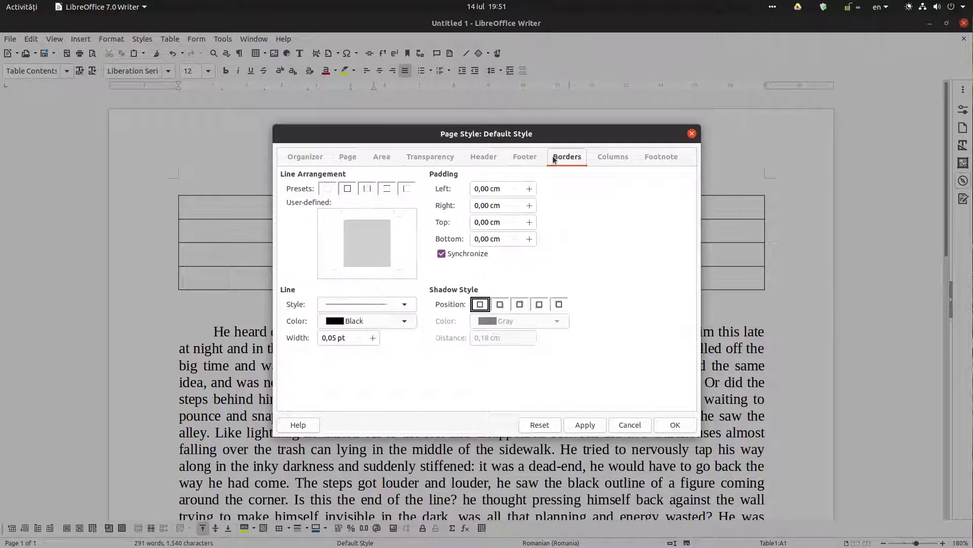
pyautogui.click(348, 189)
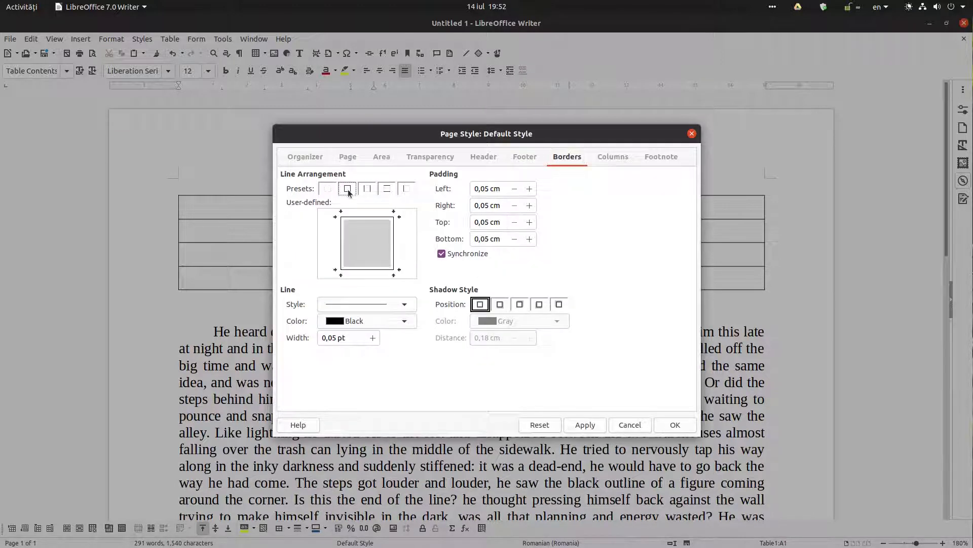
pyautogui.click(389, 326)
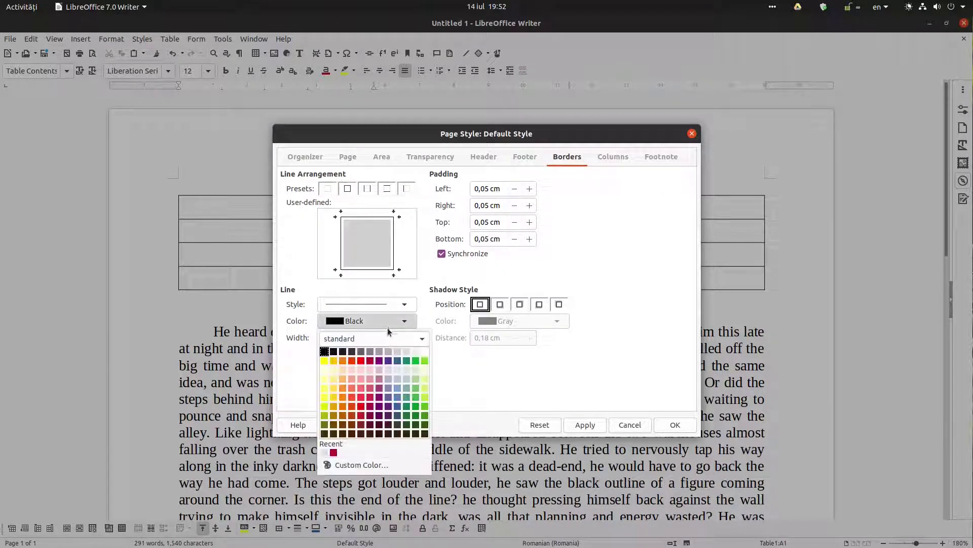
pyautogui.click(397, 360)
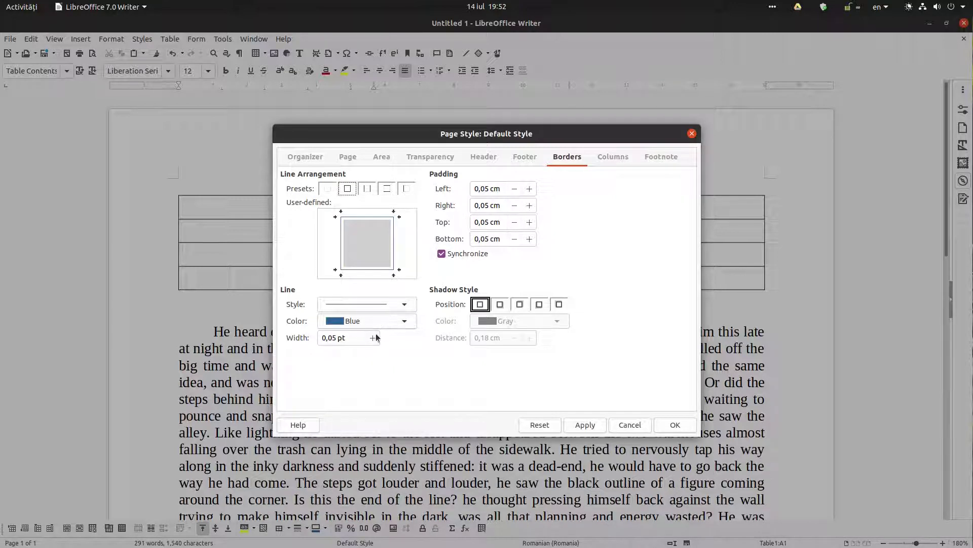
pyautogui.click(372, 338)
pyautogui.click(583, 423)
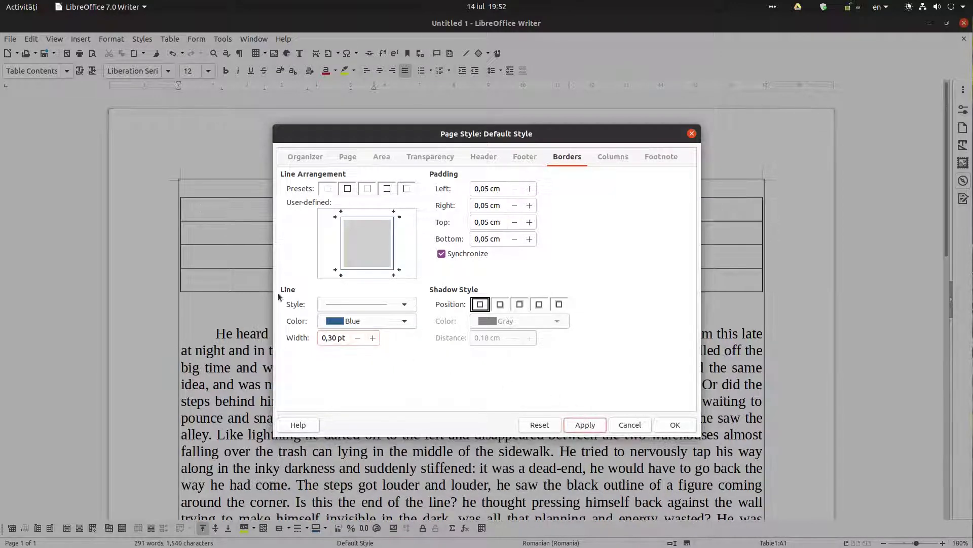
pyautogui.click(675, 424)
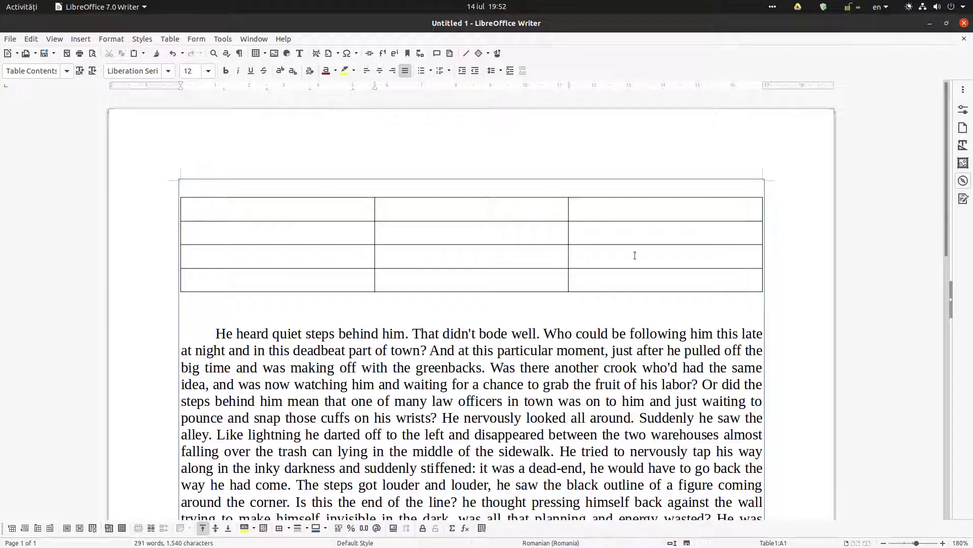
# Step: In Table Properties, rename Table1 to MyTable with 5 cm Above and Below spacing
pyautogui.rightClick(431, 206)
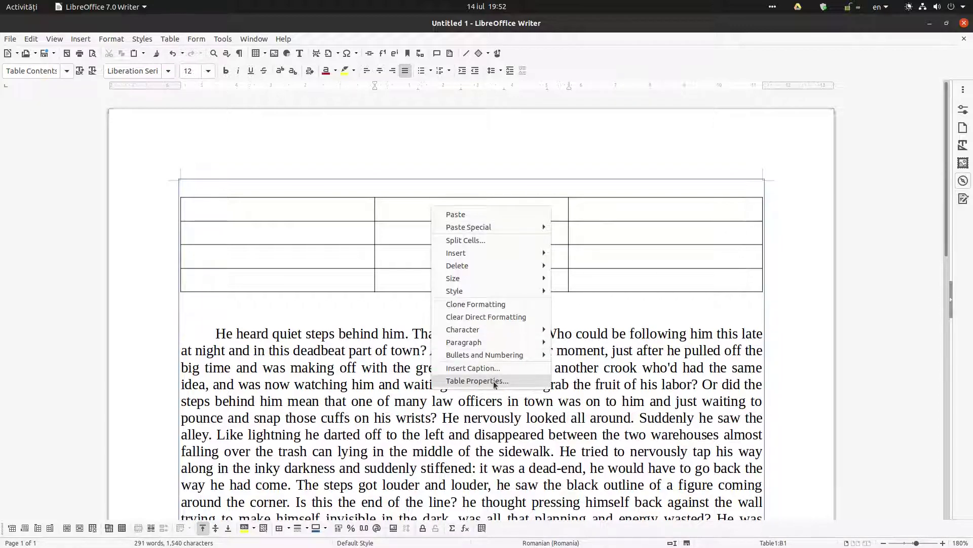
pyautogui.click(386, 257)
pyautogui.rightClick(385, 258)
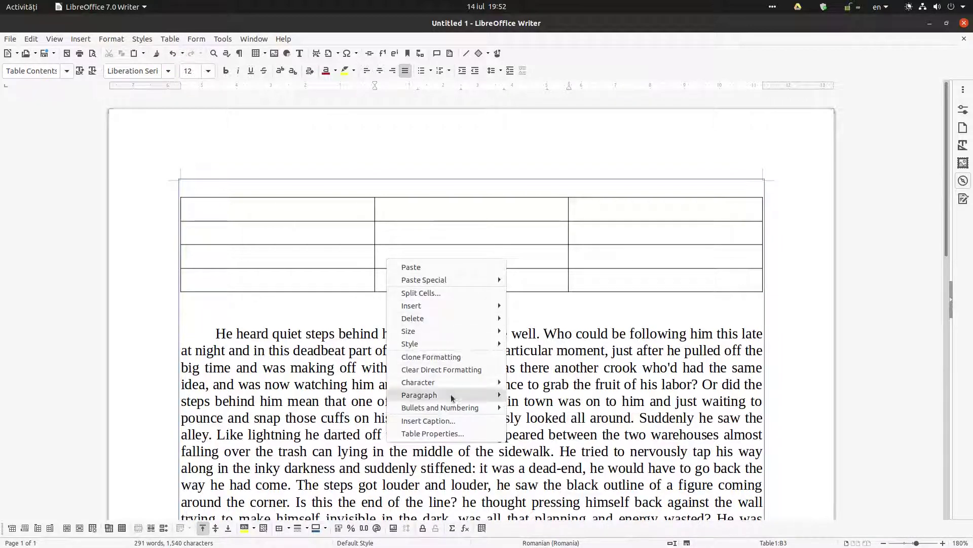
pyautogui.click(431, 434)
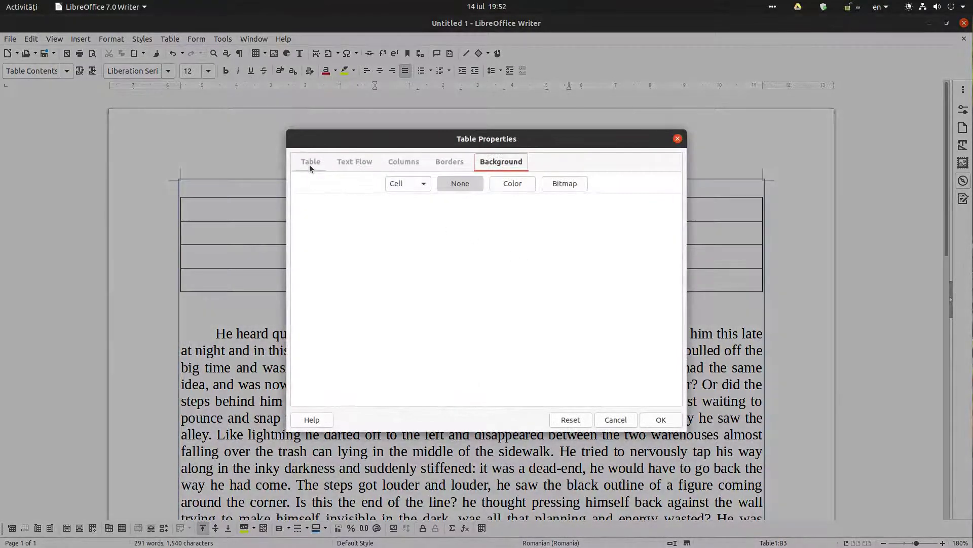
pyautogui.click(310, 163)
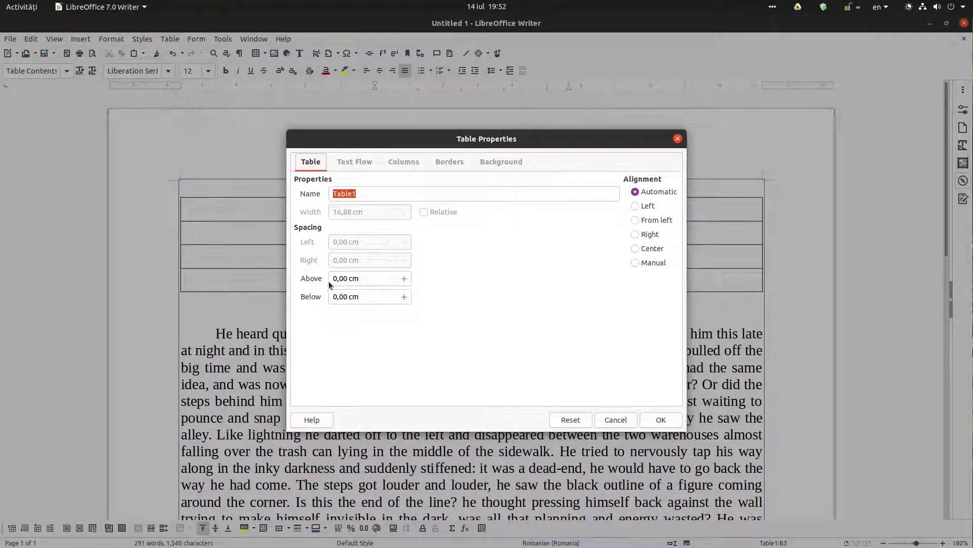
pyautogui.click(374, 196)
pyautogui.doubleClick(373, 195)
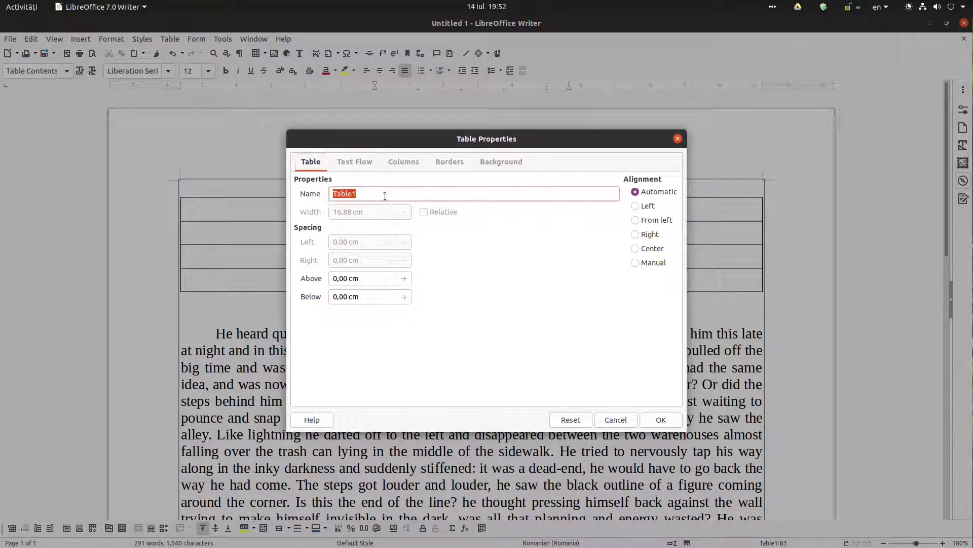
pyautogui.write('My')
pyautogui.press('Tab')
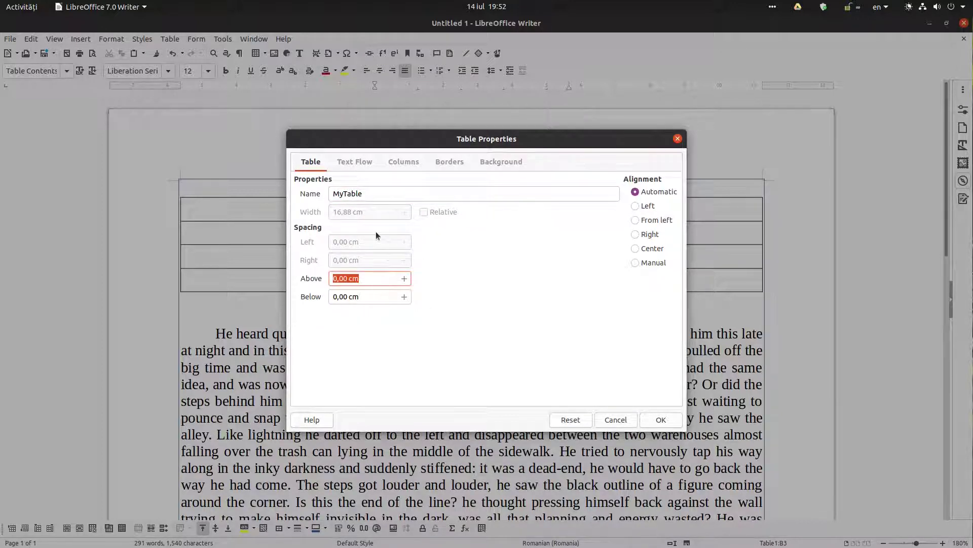
pyautogui.write('5')
pyautogui.press('Tab')
pyautogui.write('5')
pyautogui.press('Tab')
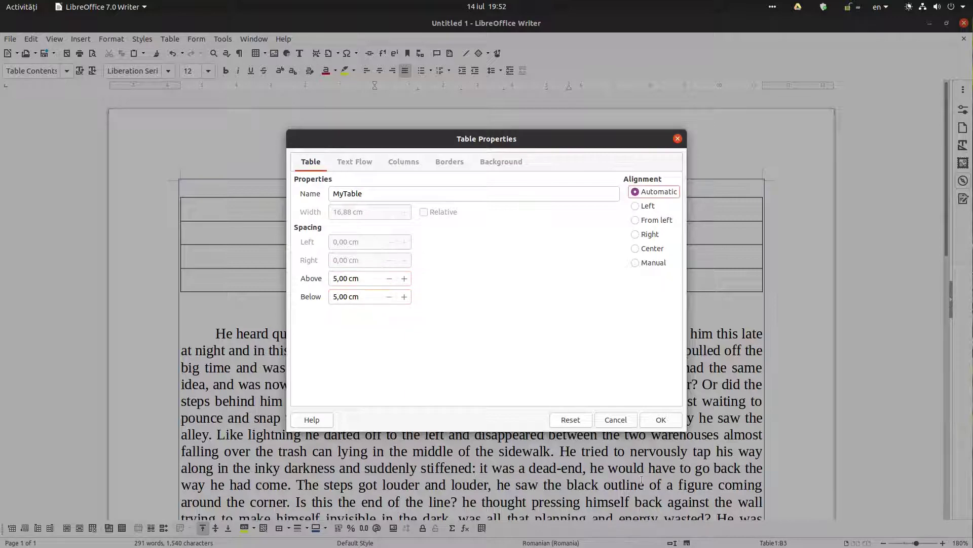
pyautogui.click(661, 420)
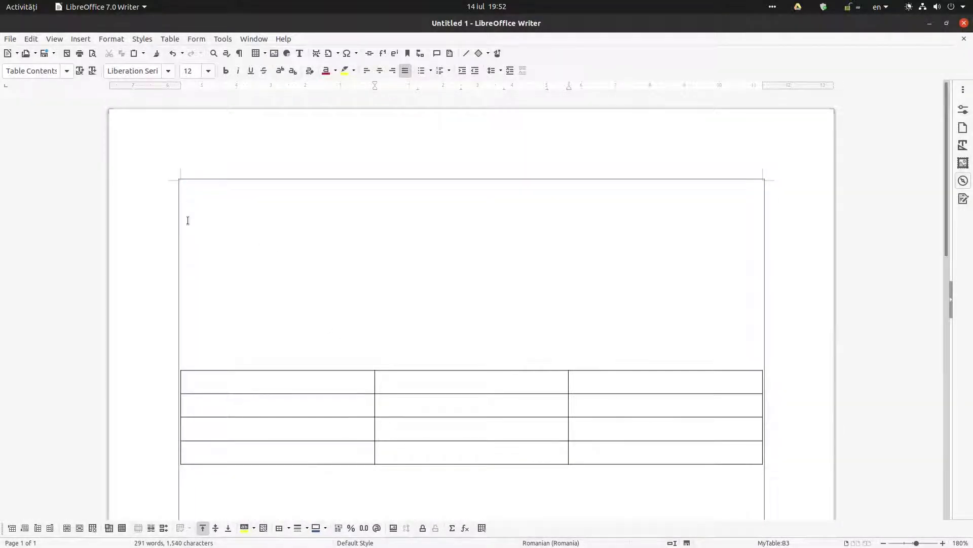
pyautogui.scroll(-5, 197, 348)
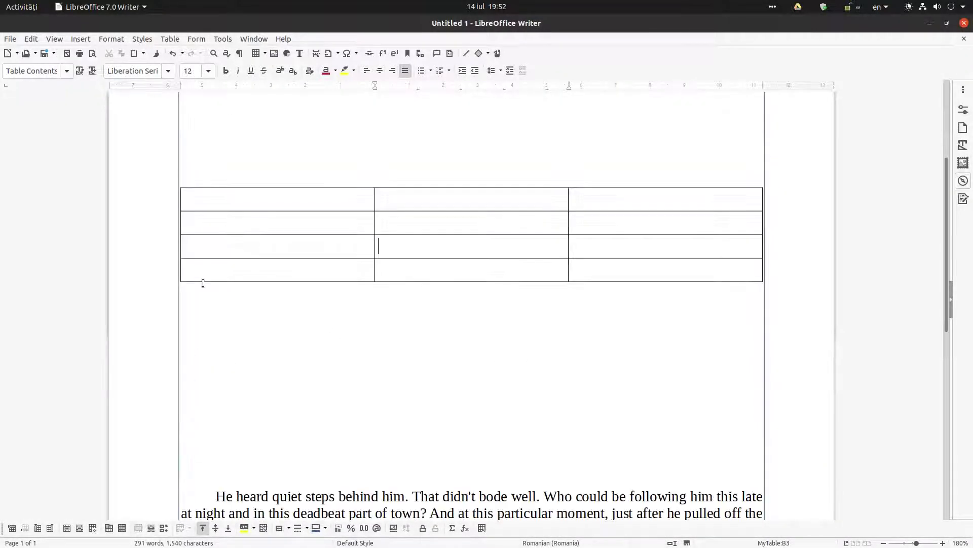
# Step: Change the table's spacing above to 1 cm in Table Properties
pyautogui.rightClick(233, 226)
pyautogui.click(306, 400)
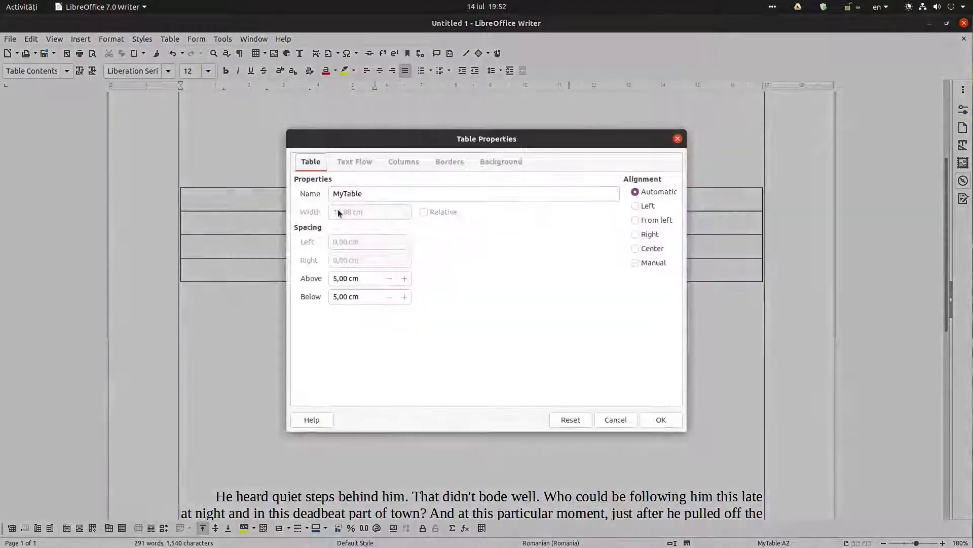
pyautogui.moveTo(361, 279); pyautogui.dragTo(307, 249)
pyautogui.write('1')
pyautogui.press('Tab')
pyautogui.write('1')
pyautogui.press('Tab')
pyautogui.click(652, 419)
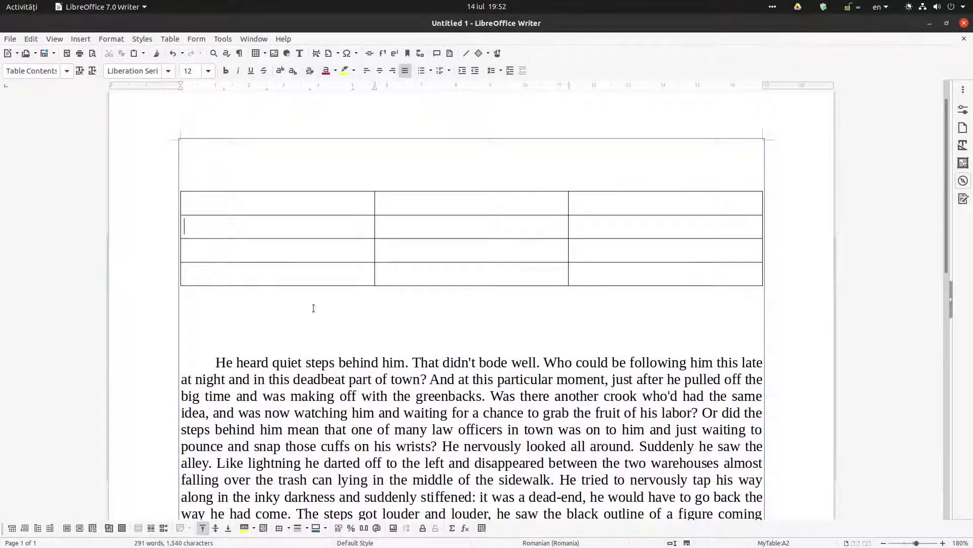
# Step: Set MyTable's Above and Below spacing to 0,00 cm
pyautogui.rightClick(298, 279)
pyautogui.click(363, 454)
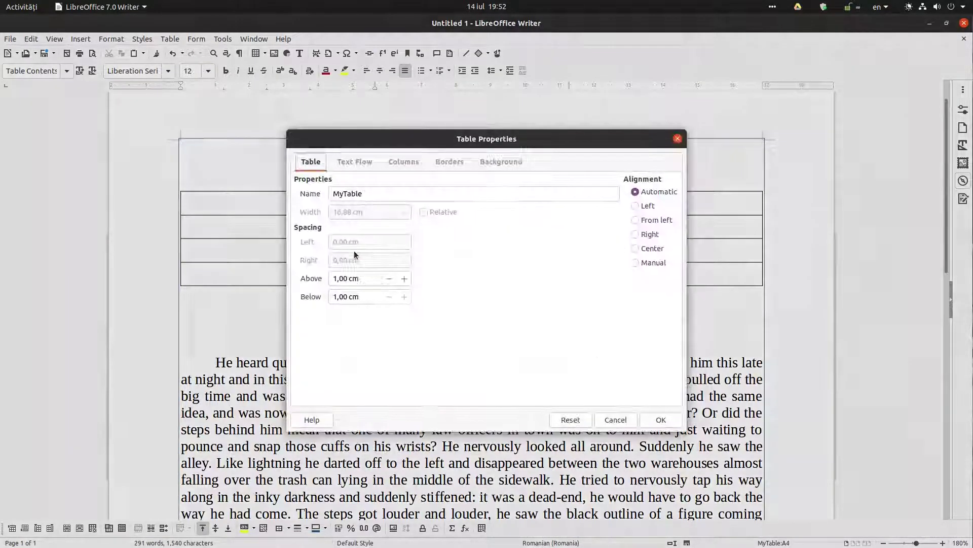
pyautogui.moveTo(365, 278); pyautogui.dragTo(248, 278)
pyautogui.write('20')
pyautogui.press('Tab')
pyautogui.write('0')
pyautogui.hotkey('shift', 'Tab')
pyautogui.write('0')
pyautogui.press('Tab')
pyautogui.press('Tab')
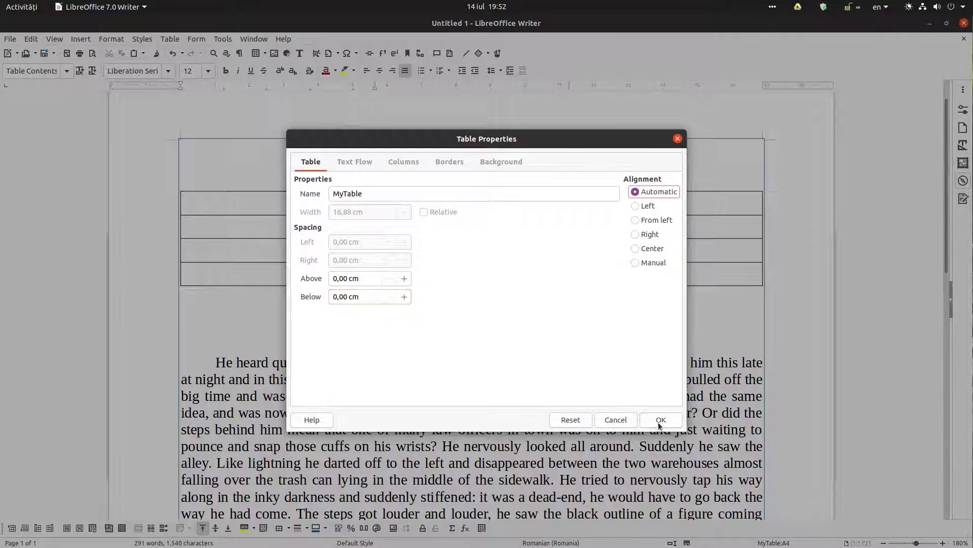
pyautogui.click(658, 421)
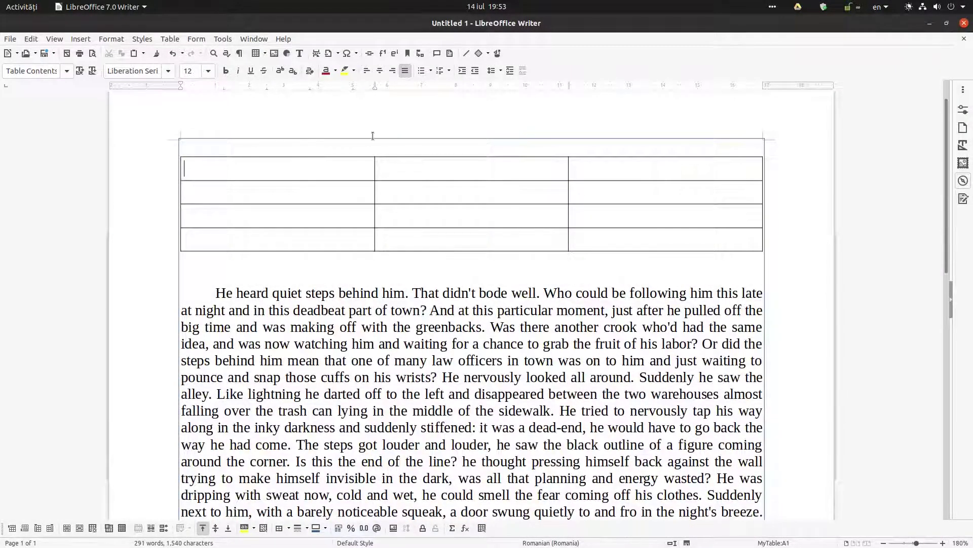
# Step: Choose Left alignment for MyTable in Table Properties, after briefly trying From left
pyautogui.rightClick(282, 176)
pyautogui.click(319, 347)
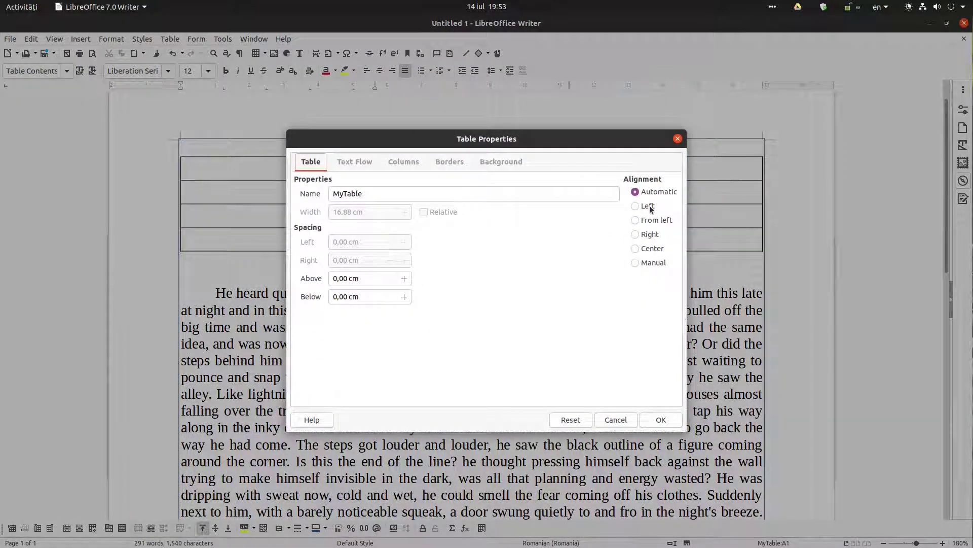
pyautogui.click(650, 205)
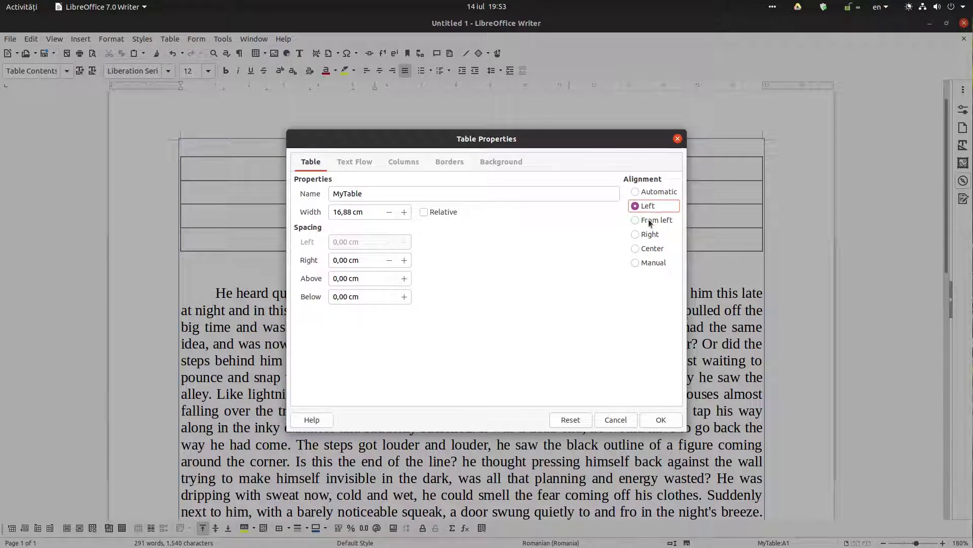
pyautogui.click(649, 219)
pyautogui.click(649, 205)
pyautogui.click(661, 420)
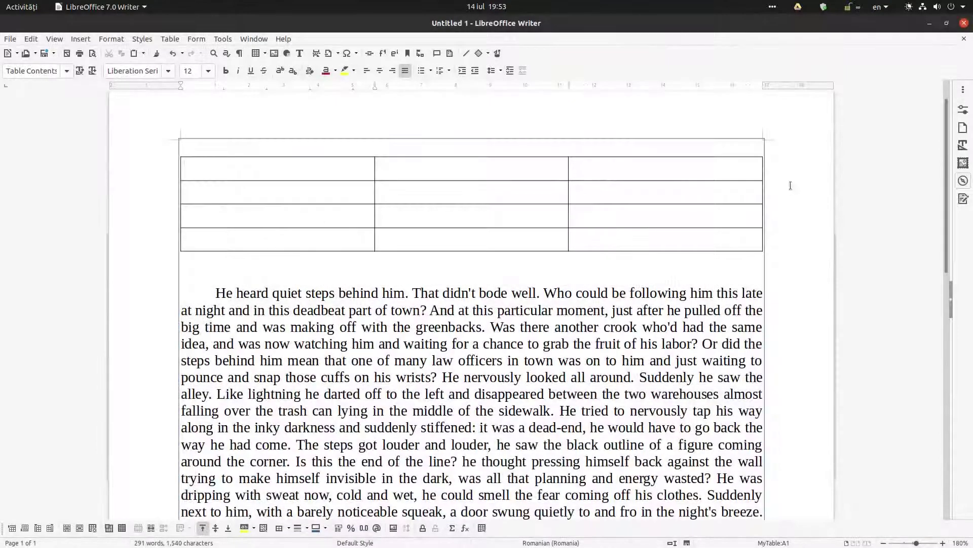
# Step: Drag the second column border and the table's right edge leftwards
pyautogui.moveTo(568, 169); pyautogui.dragTo(490, 169)
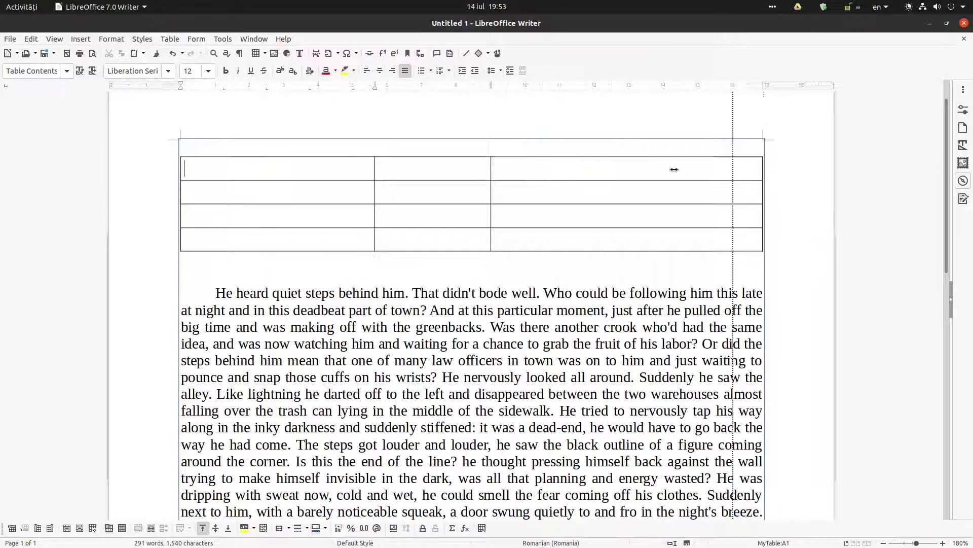
pyautogui.moveTo(762, 169); pyautogui.dragTo(609, 168)
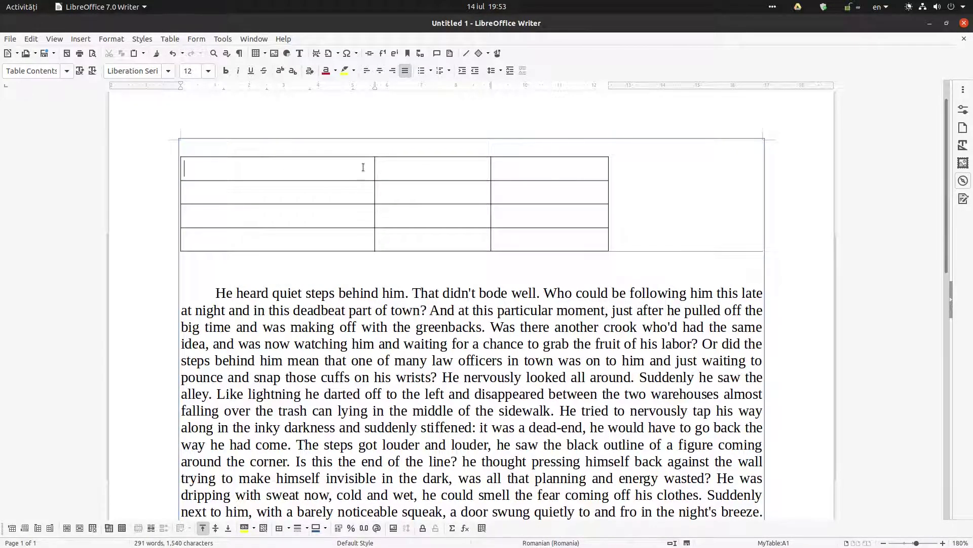
pyautogui.click(529, 169)
pyautogui.rightClick(190, 169)
pyautogui.click(258, 344)
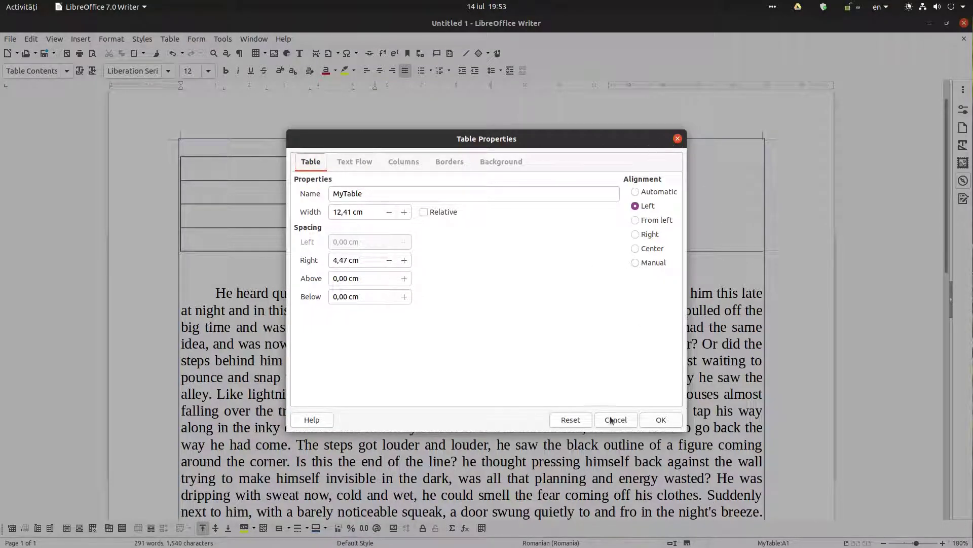
pyautogui.click(653, 420)
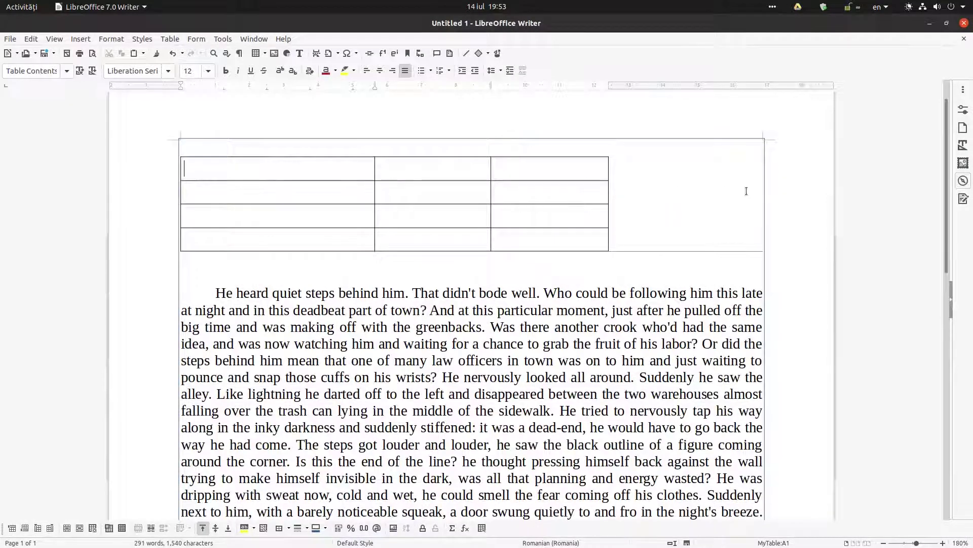
# Step: Lower the Right spacing with spin buttons, then drag the right edge and column border further left
pyautogui.rightClick(567, 196)
pyautogui.click(602, 371)
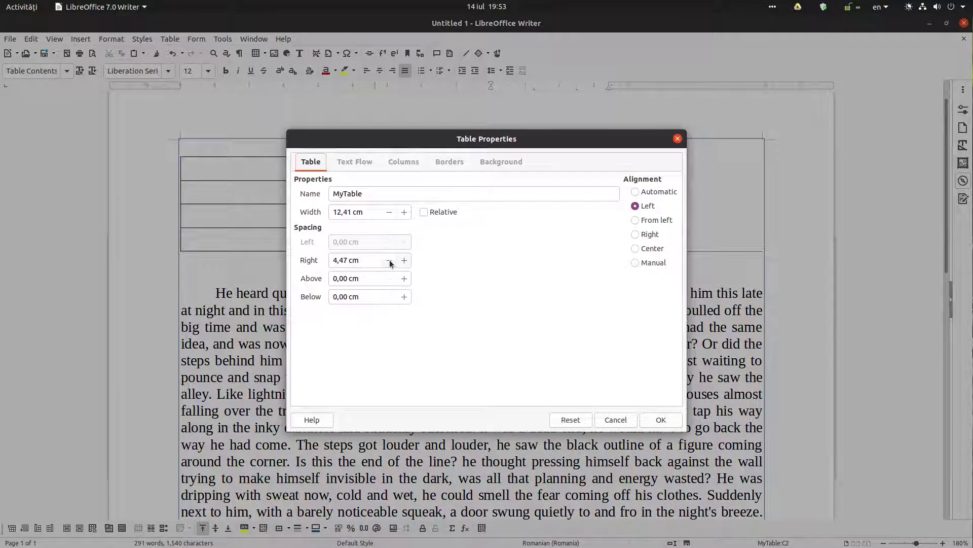
pyautogui.click(388, 261)
pyautogui.click(389, 260)
pyautogui.click(389, 260)
pyautogui.click(388, 260)
pyautogui.click(389, 260)
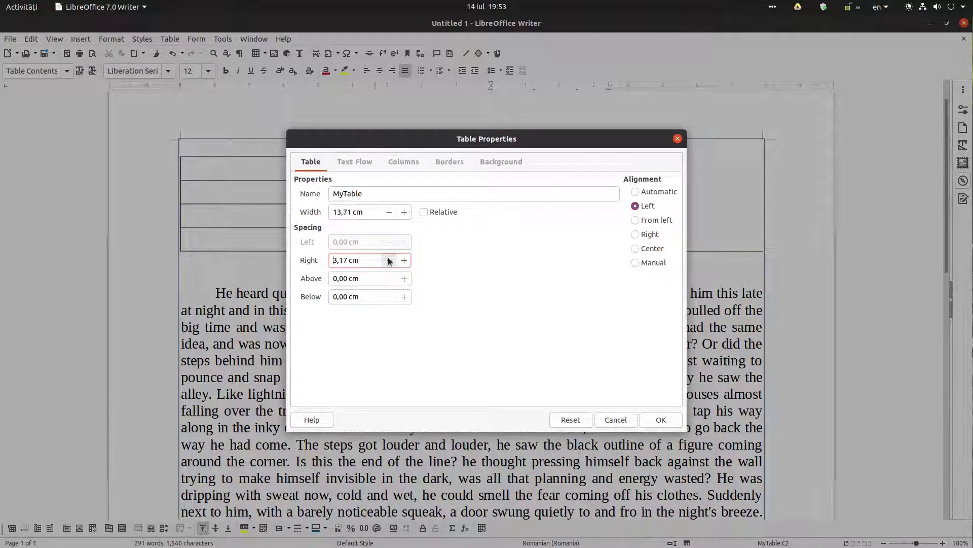
pyautogui.click(388, 260)
pyautogui.click(389, 260)
pyautogui.click(388, 260)
pyautogui.click(388, 260)
pyautogui.click(661, 419)
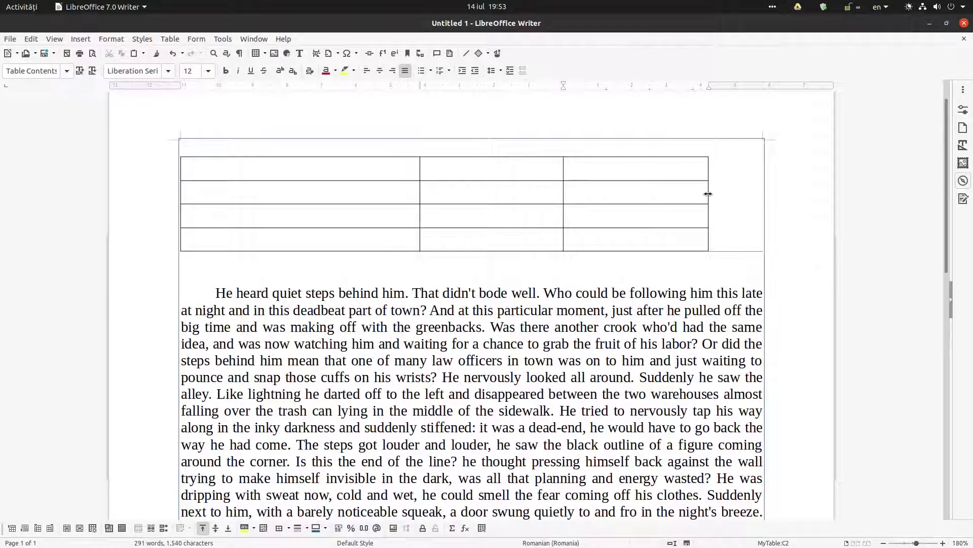
pyautogui.moveTo(709, 194); pyautogui.dragTo(667, 195)
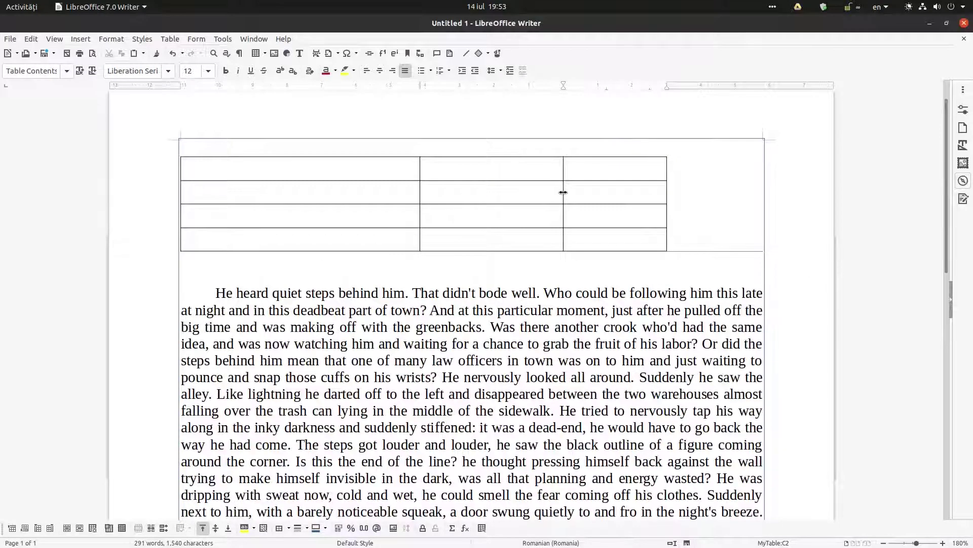
pyautogui.moveTo(563, 193)
pyautogui.mouseDown()
pyautogui.moveTo(525, 192)
pyautogui.moveTo(542, 192)
pyautogui.mouseUp()
# Step: Position MyTable with From left alignment and 1 cm left spacing
pyautogui.rightClick(198, 194)
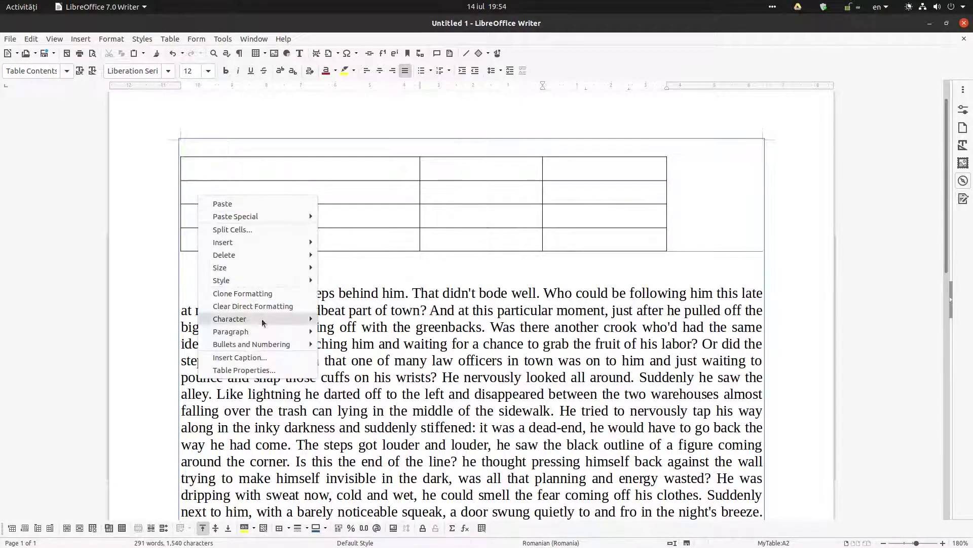
pyautogui.click(243, 371)
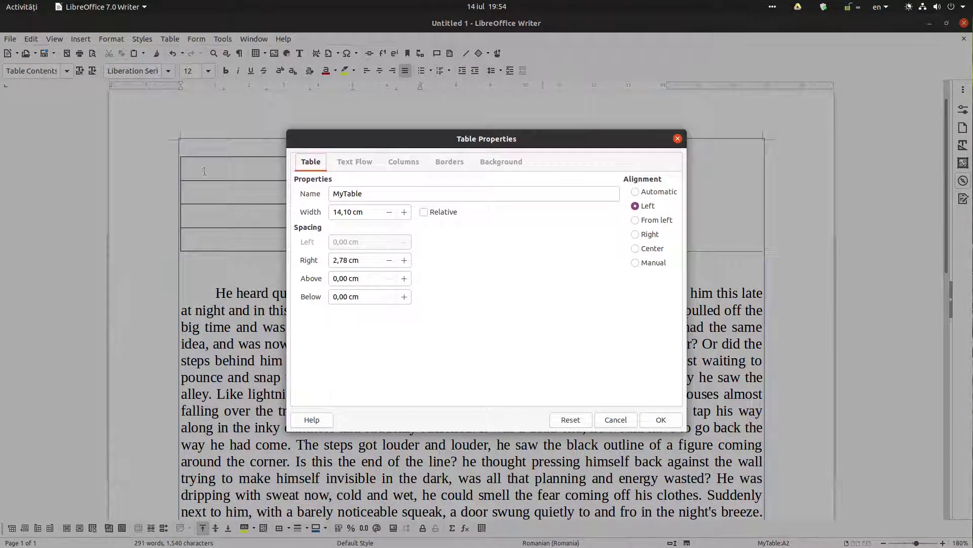
pyautogui.click(648, 220)
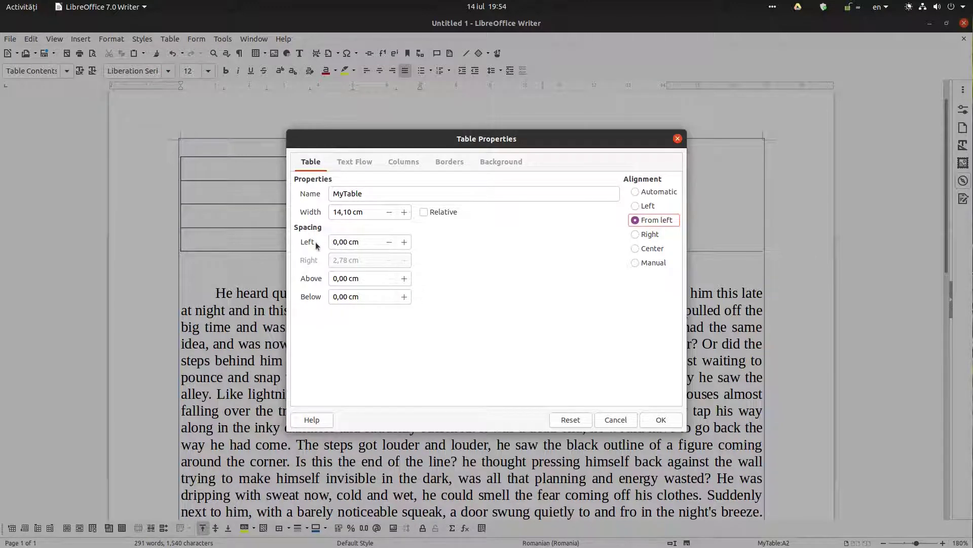
pyautogui.tripleClick(352, 243)
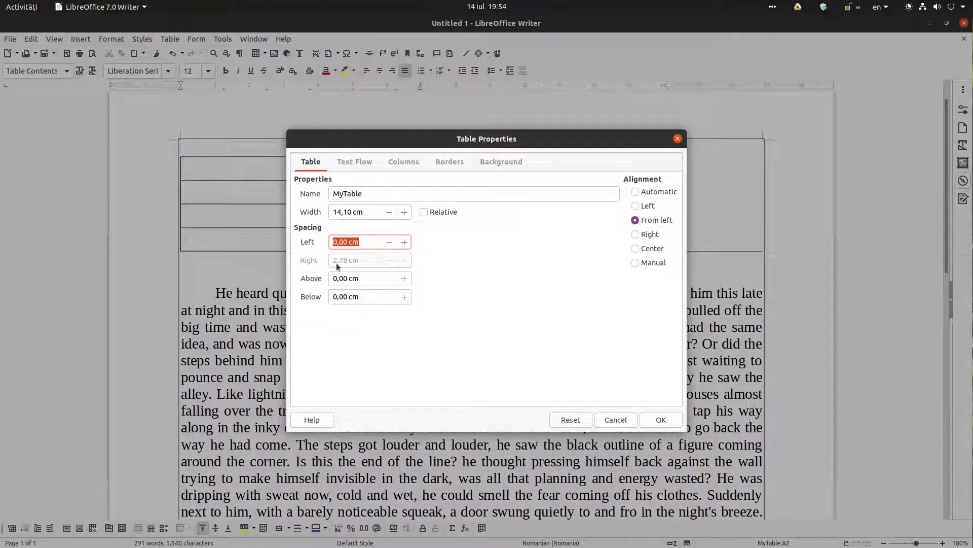
pyautogui.write('1')
pyautogui.press('Tab')
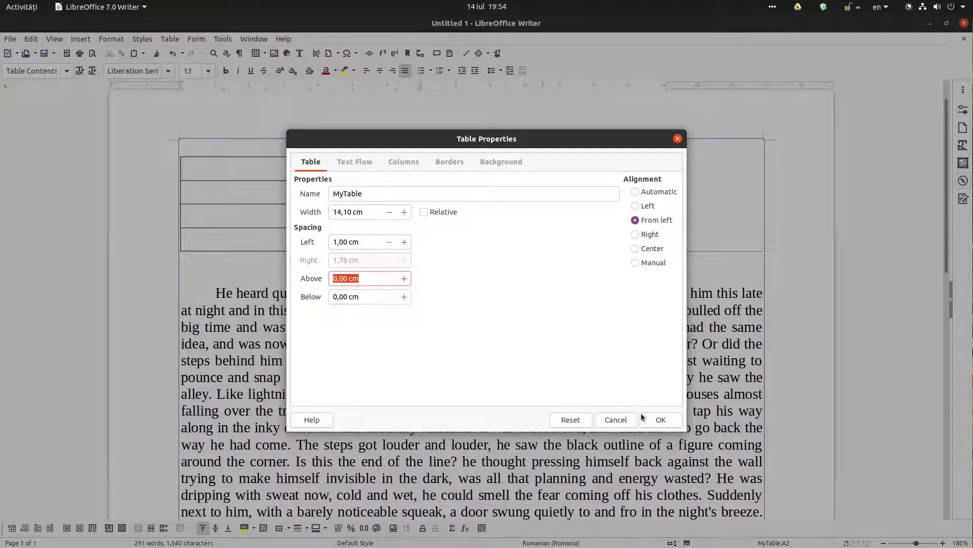
pyautogui.press('Return')
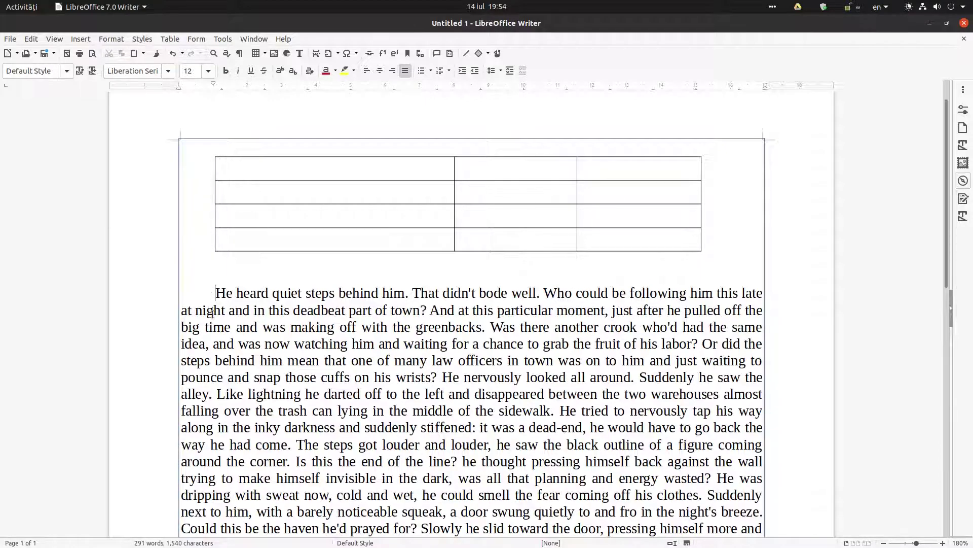
# Step: Break the paragraph before "Like lightning" and set the table alignment to Left
pyautogui.click(218, 393)
pyautogui.press('Return')
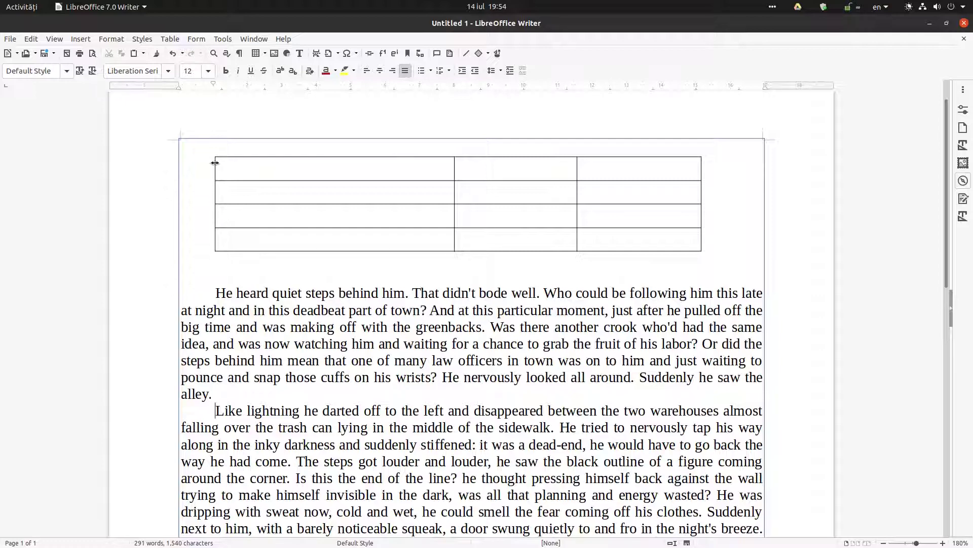
pyautogui.rightClick(370, 171)
pyautogui.click(404, 351)
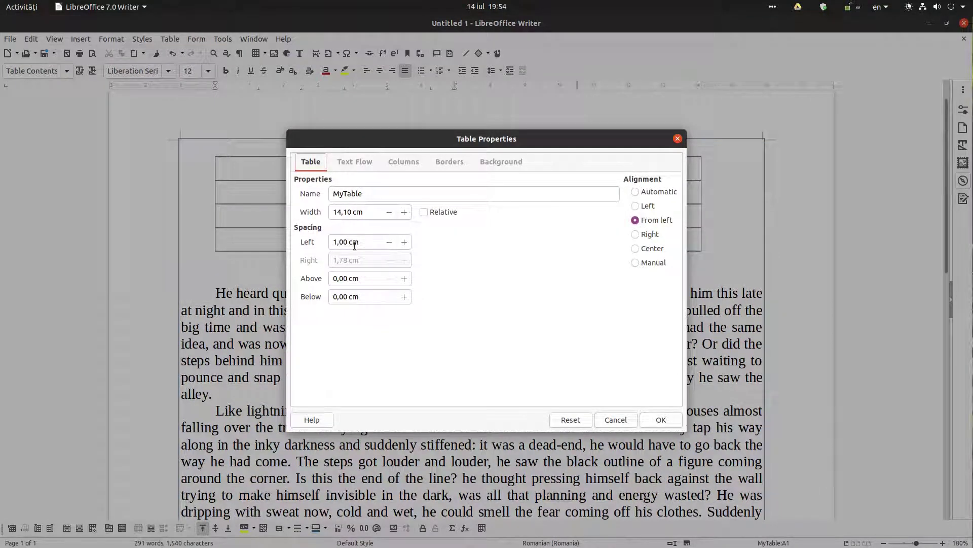
pyautogui.click(651, 207)
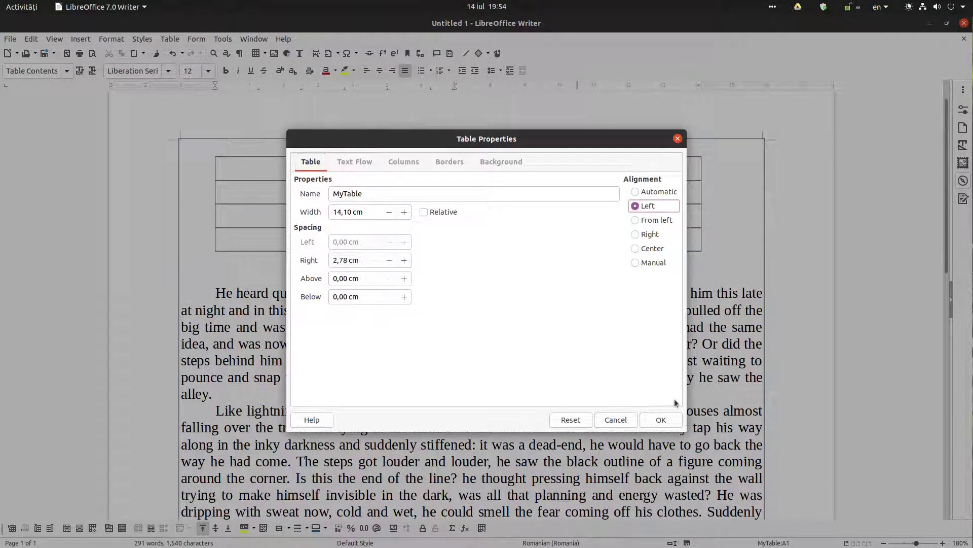
pyautogui.click(660, 420)
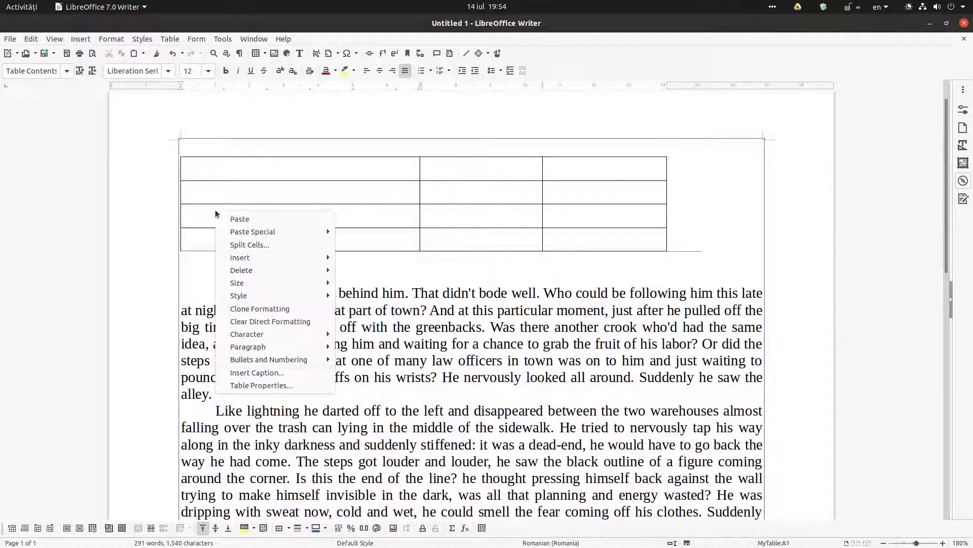
# Step: Switch the table alignment to Right in Table Properties
pyautogui.click(263, 385)
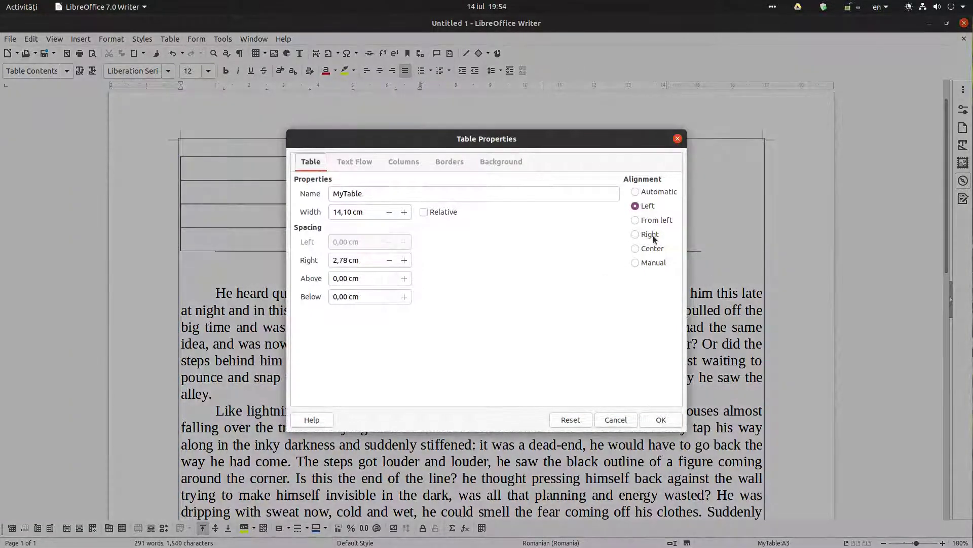
pyautogui.click(654, 235)
pyautogui.click(658, 419)
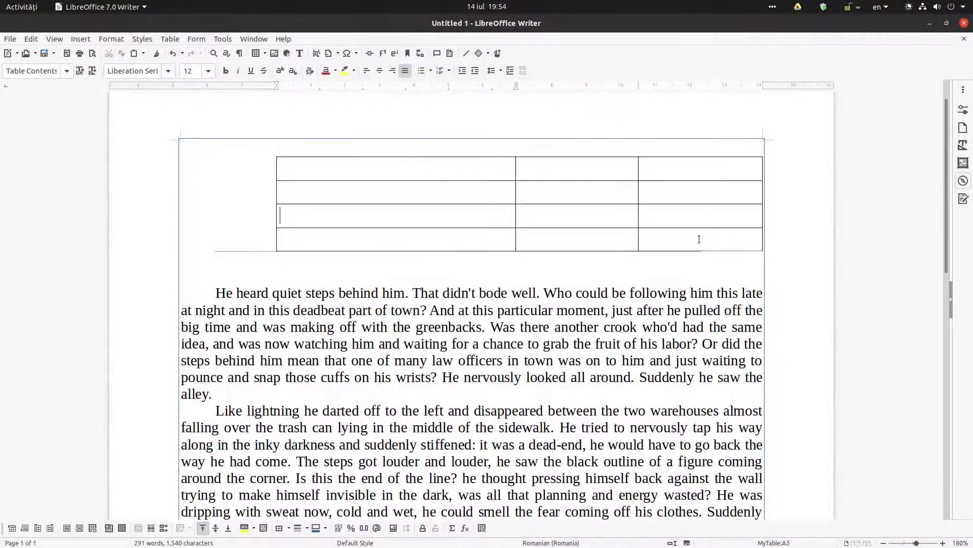
# Step: Choose Center alignment for MyTable in Table Properties
pyautogui.rightClick(700, 239)
pyautogui.click(734, 414)
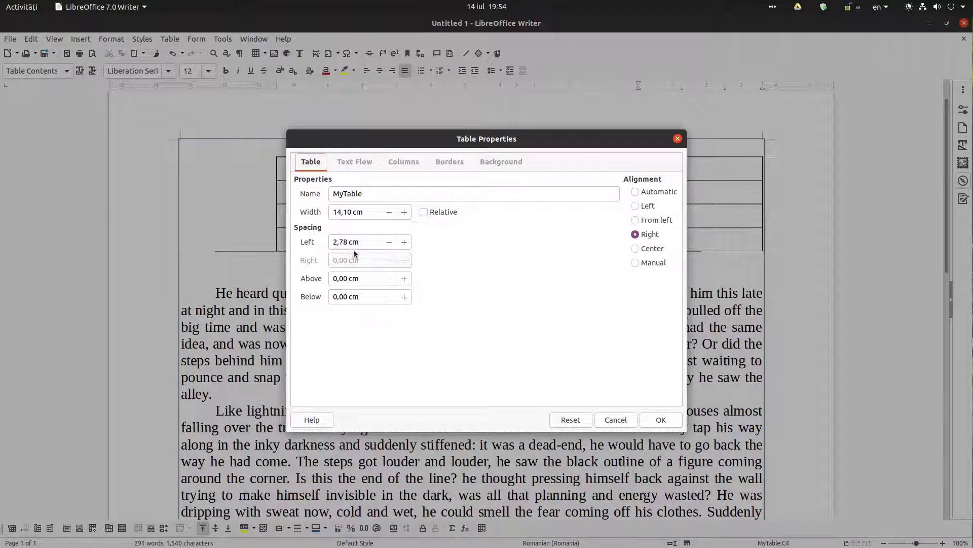
pyautogui.click(653, 249)
pyautogui.click(660, 419)
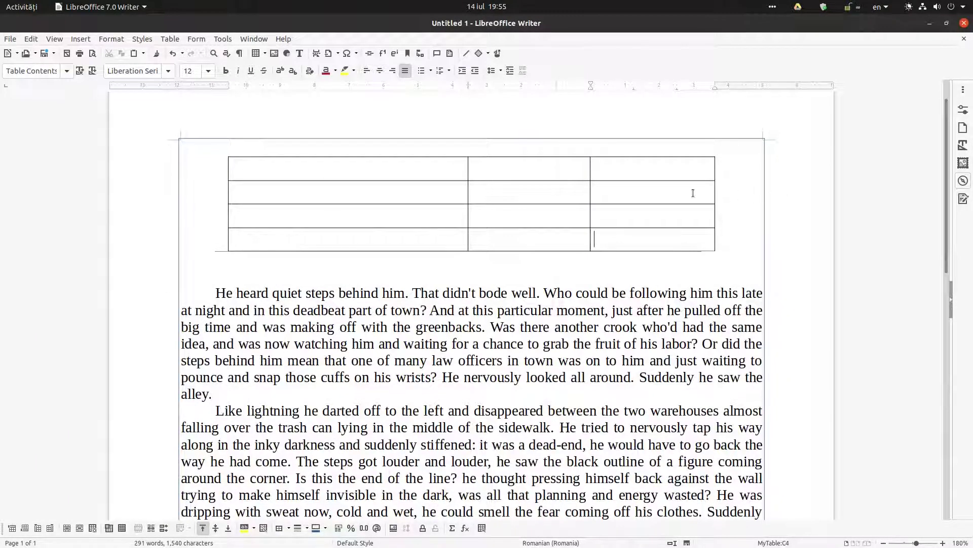
# Step: Set MyTable to Manual alignment with 4 cm left and 1 cm right spacing
pyautogui.rightClick(665, 221)
pyautogui.click(711, 393)
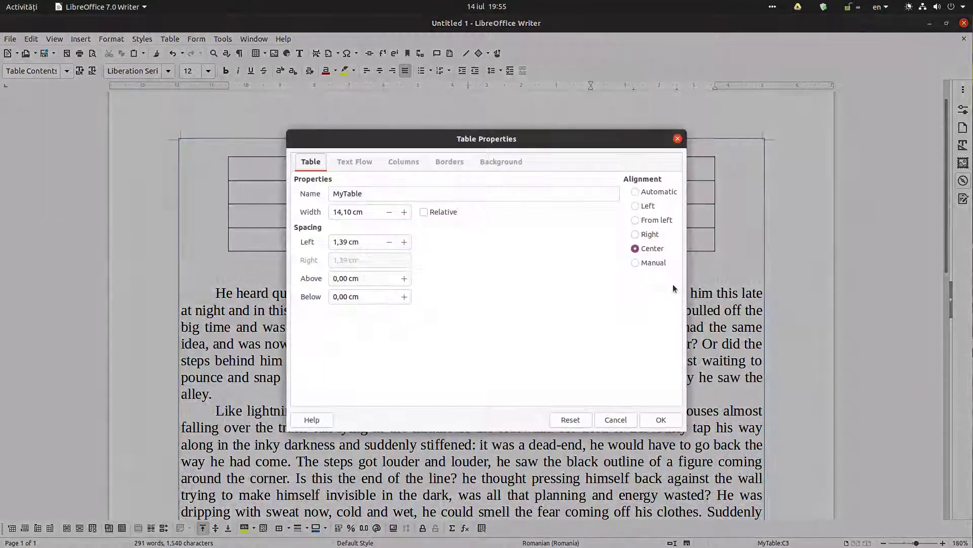
pyautogui.click(661, 263)
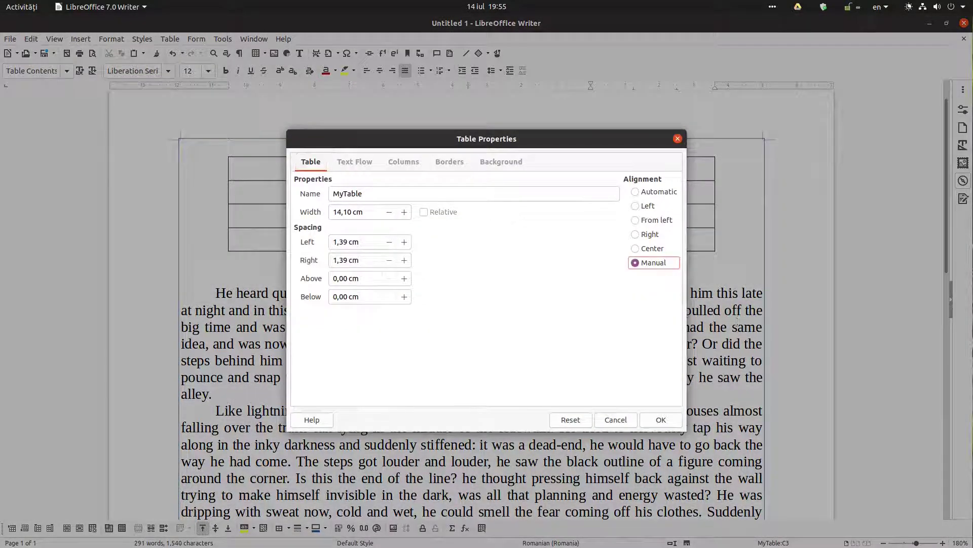
pyautogui.click(366, 241)
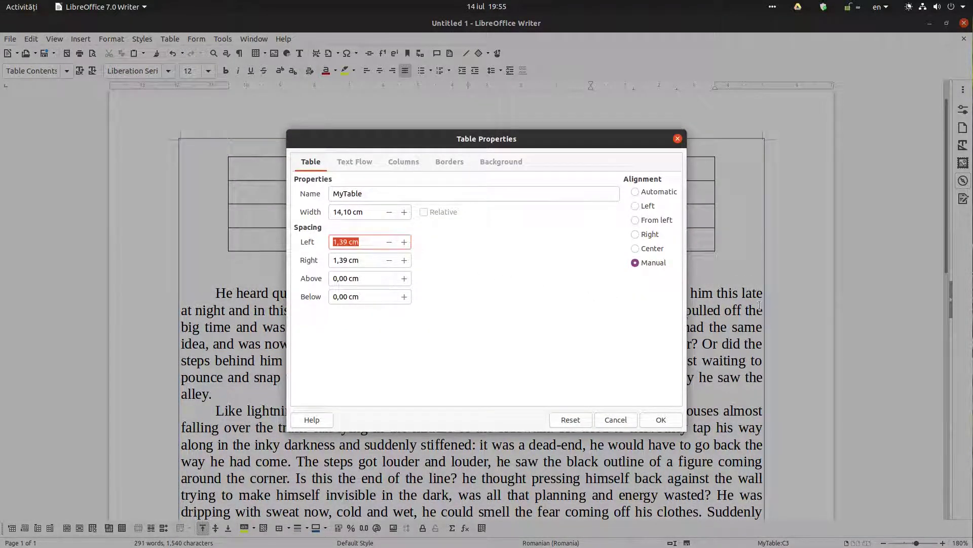
pyautogui.write('4')
pyautogui.press('Tab')
pyautogui.write('1')
pyautogui.press('Tab')
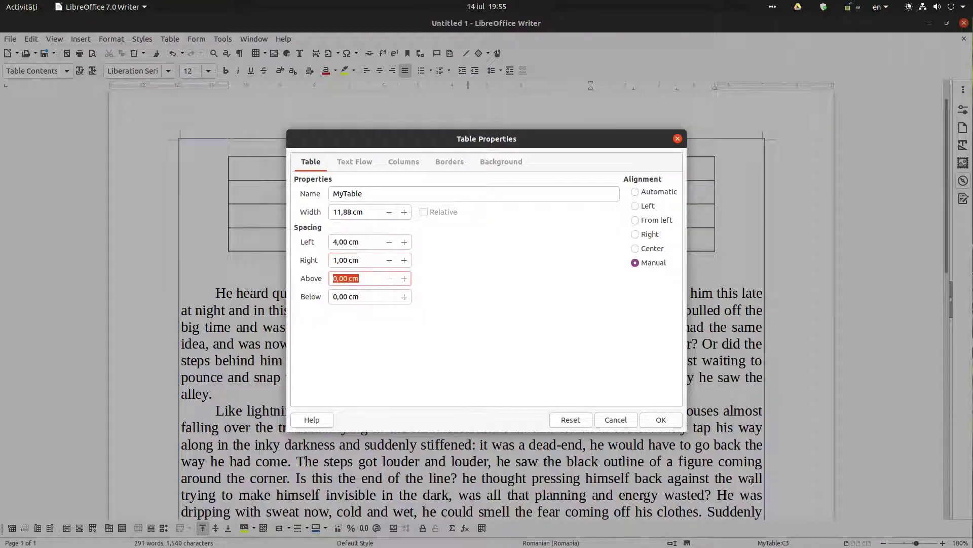
pyautogui.click(671, 419)
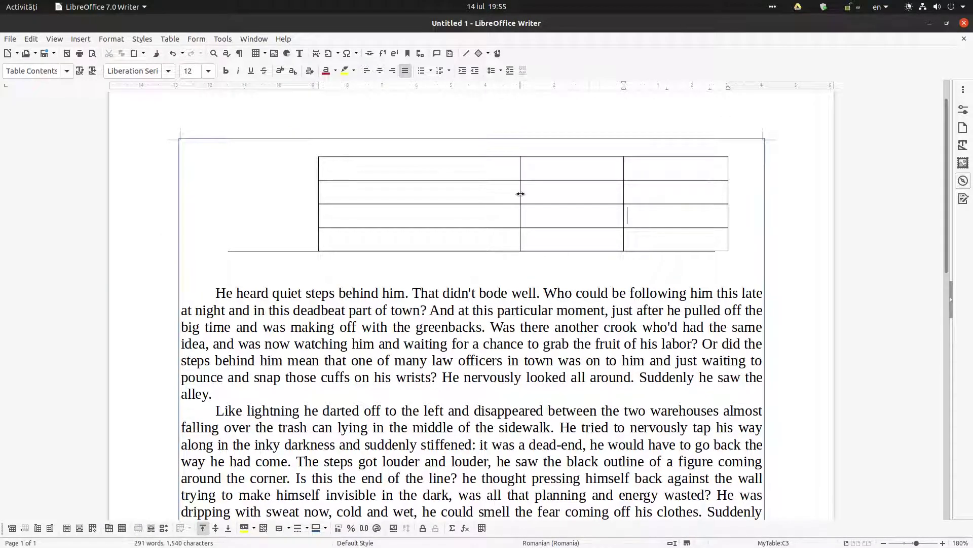
# Step: Narrow the first column by dragging its border, then review column widths in Table Properties
pyautogui.moveTo(520, 193); pyautogui.dragTo(452, 193)
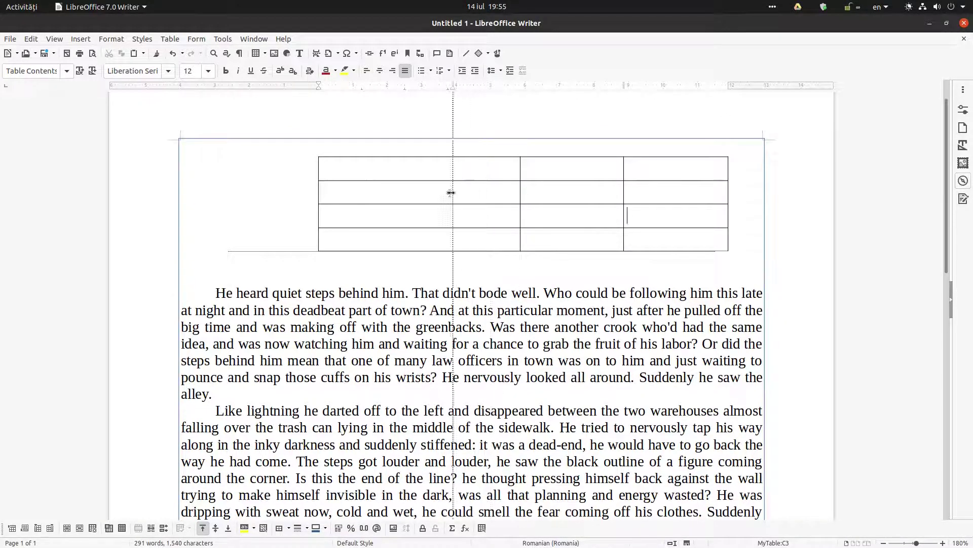
pyautogui.rightClick(602, 193)
pyautogui.click(631, 368)
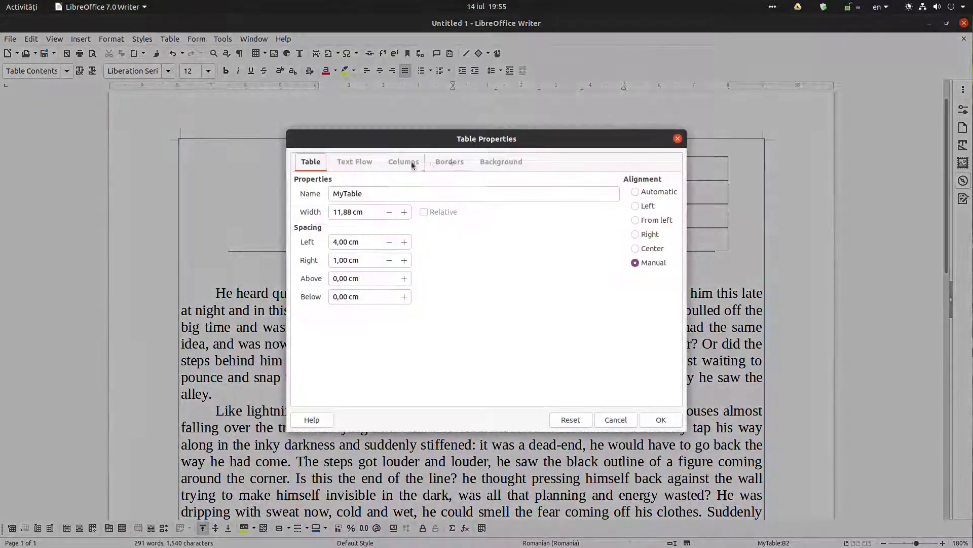
pyautogui.click(403, 162)
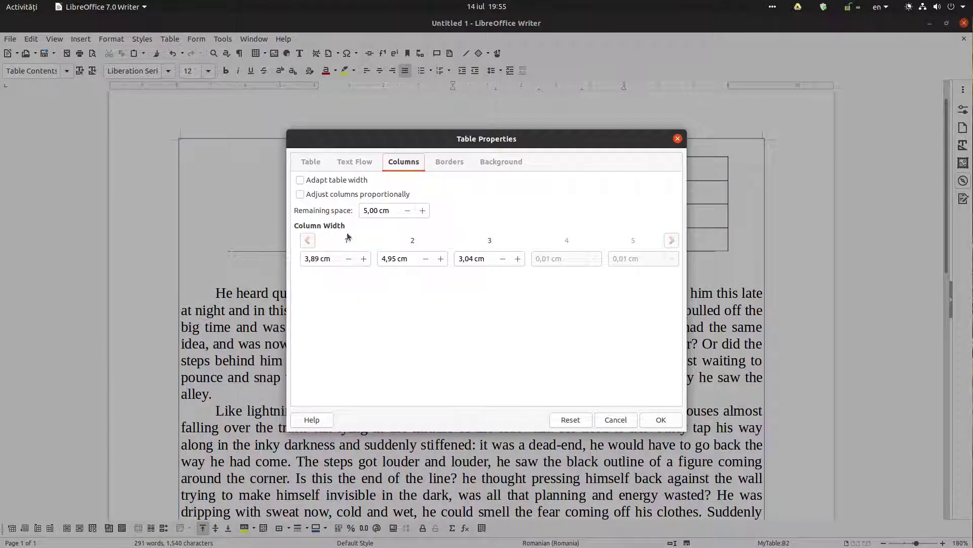
pyautogui.click(659, 423)
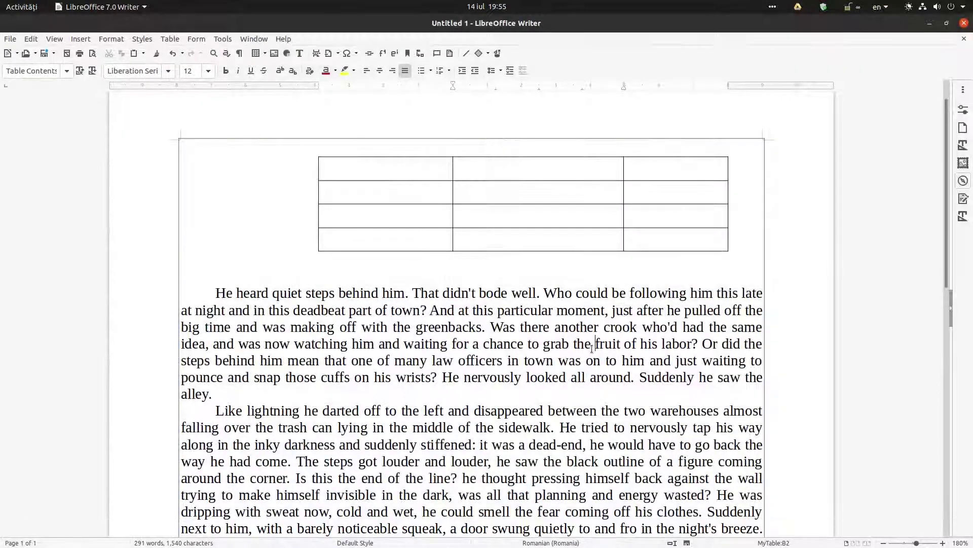
# Step: Show the About LibreOffice version information from the Help menu
pyautogui.click(594, 344)
pyautogui.click(282, 38)
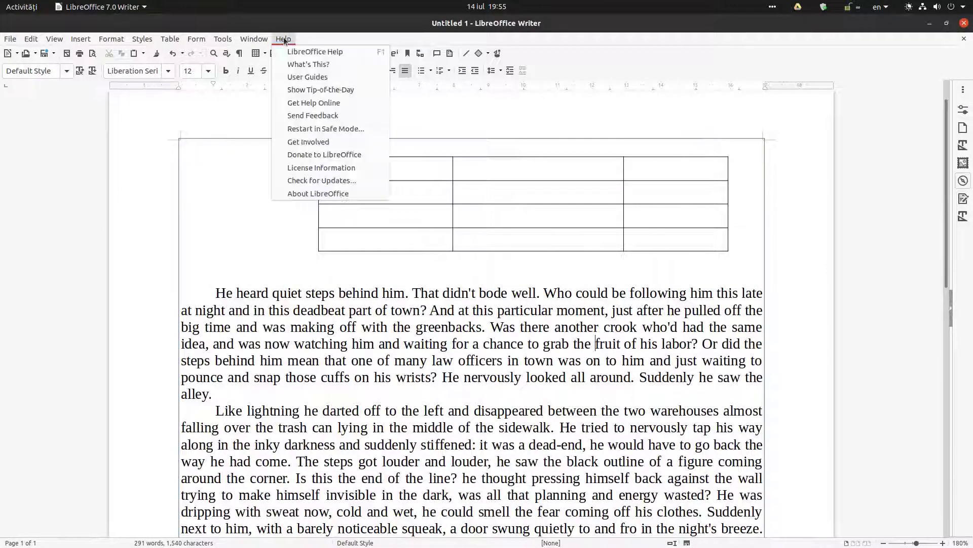
pyautogui.click(315, 197)
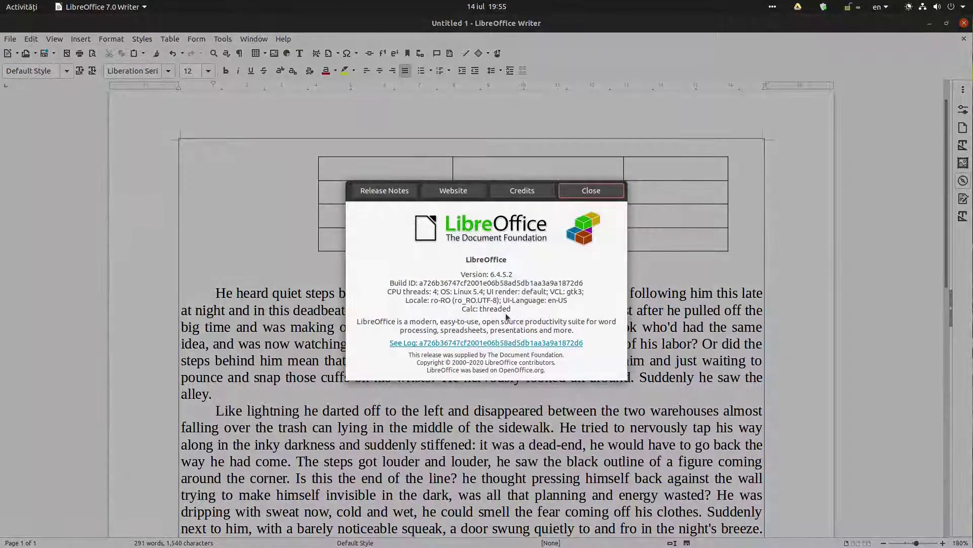